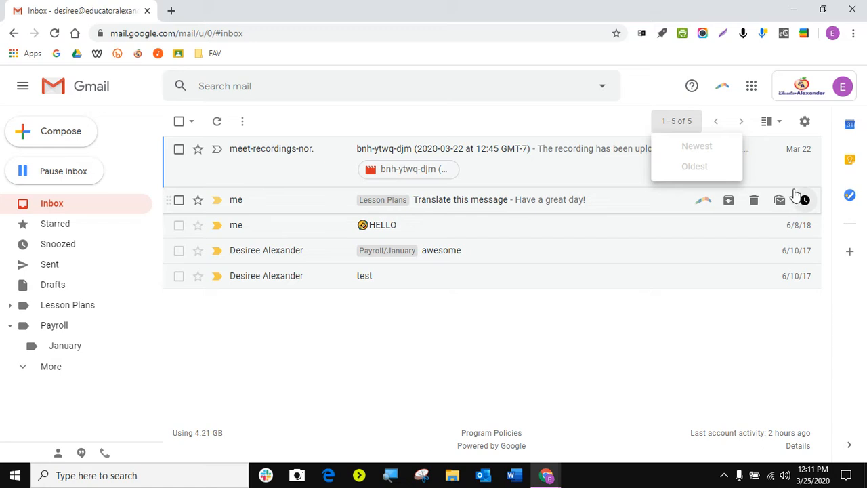
Step: Examine the Templates option and the other advanced mail settings, and return to the inbox
{"action": "left_click", "coordinate": [806, 122]}
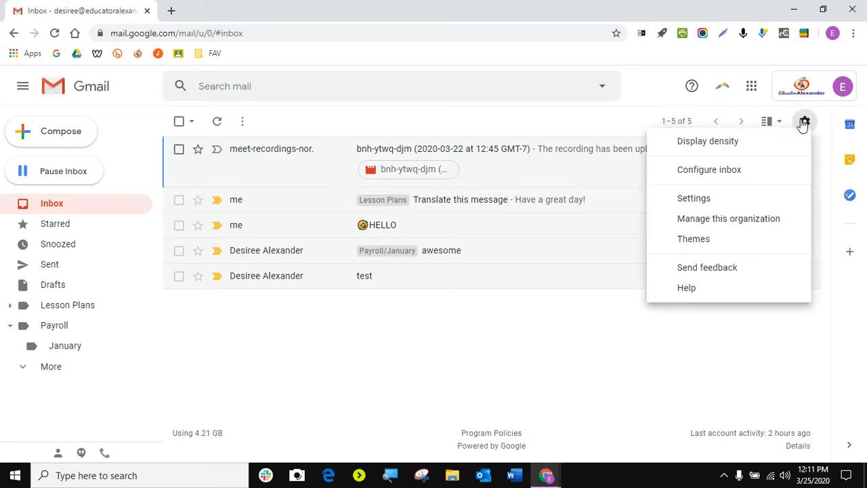
{"action": "left_click", "coordinate": [701, 201]}
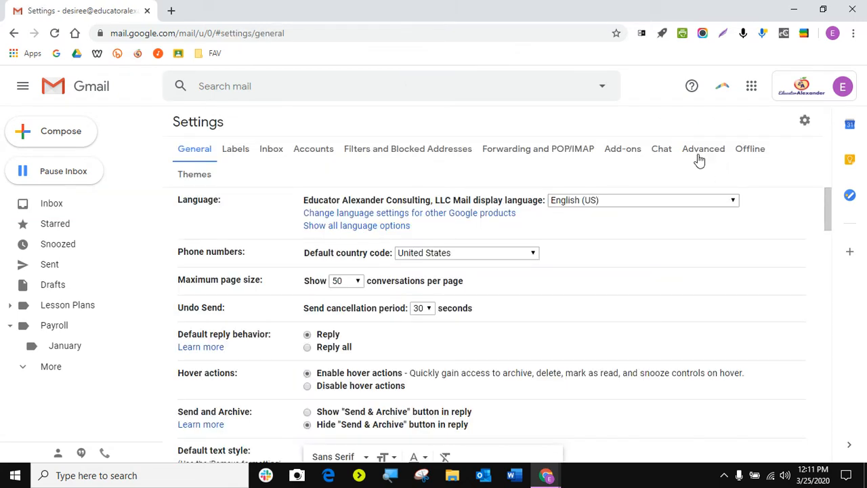
{"action": "left_click", "coordinate": [703, 150]}
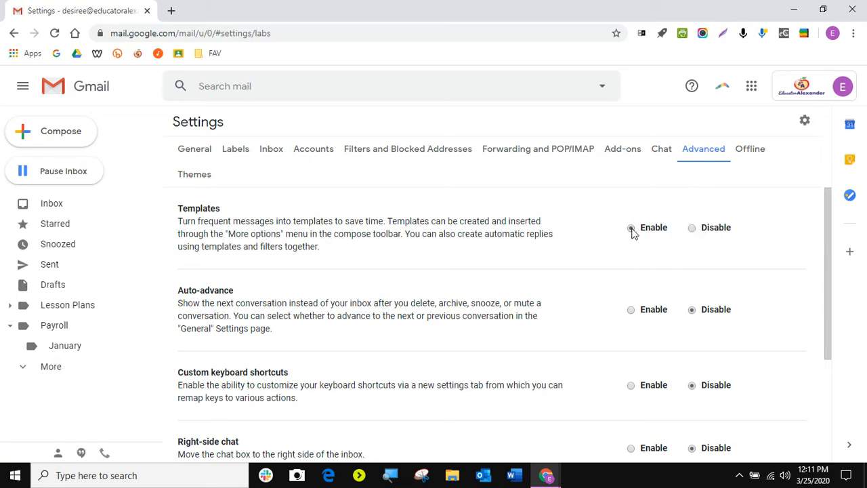
{"action": "scroll", "coordinate": [634, 232], "scroll_direction": "down", "scroll_amount": 3}
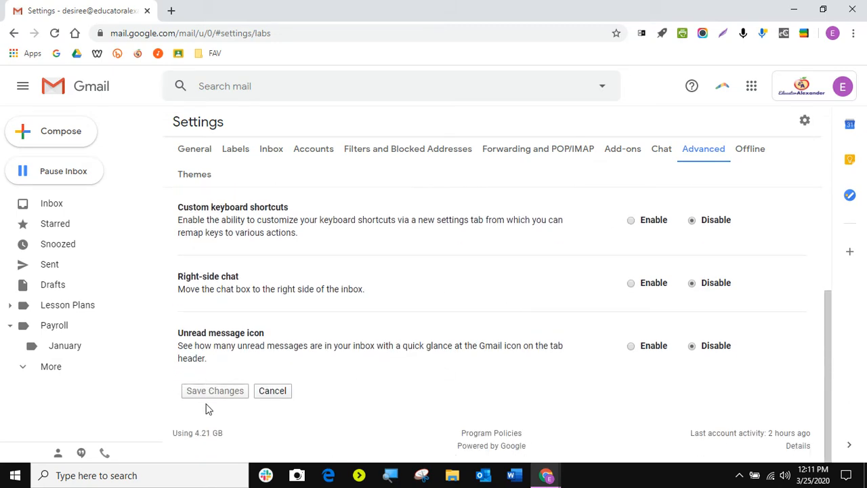
{"action": "scroll", "coordinate": [429, 373], "scroll_direction": "up", "scroll_amount": 3}
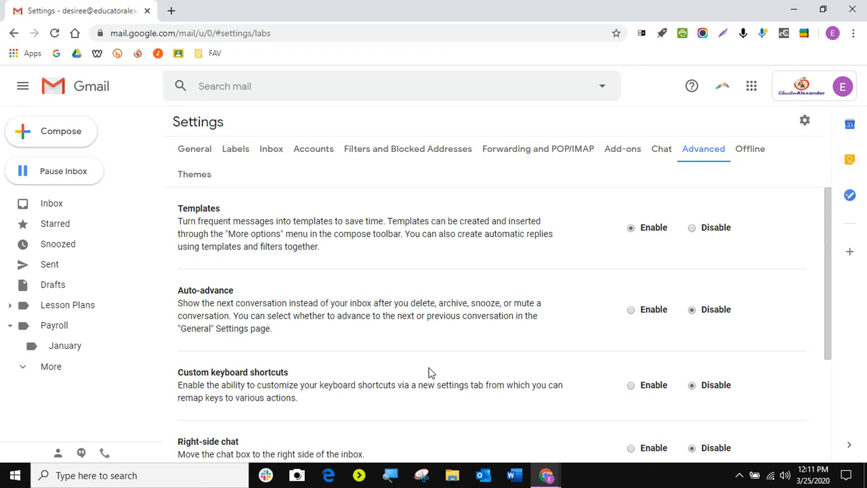
{"action": "scroll", "coordinate": [429, 373], "scroll_direction": "down", "scroll_amount": 3}
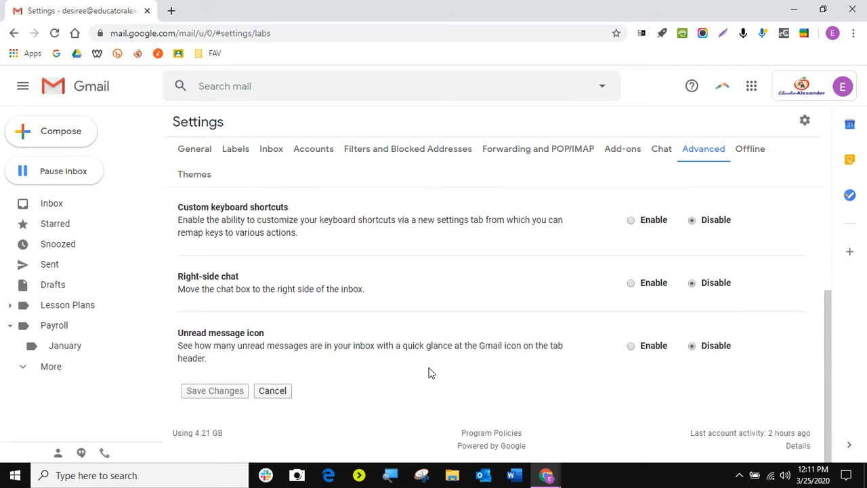
{"action": "scroll", "coordinate": [429, 373], "scroll_direction": "up", "scroll_amount": 3}
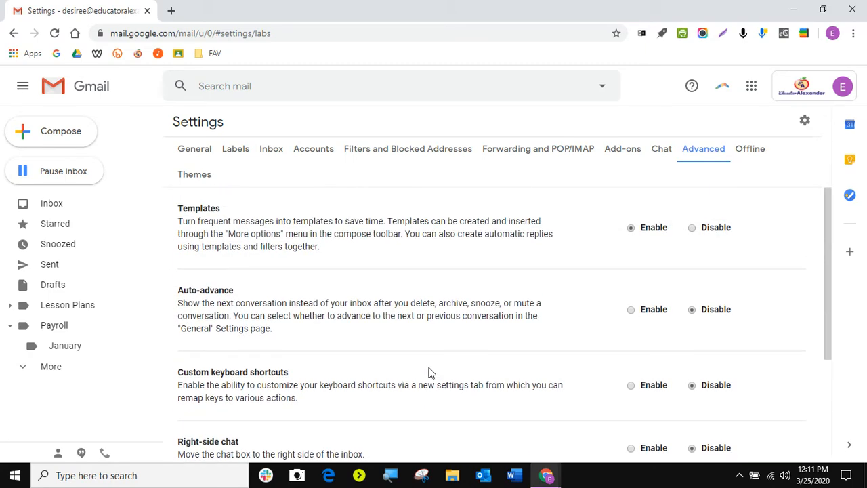
{"action": "scroll", "coordinate": [429, 373], "scroll_direction": "down", "scroll_amount": 3}
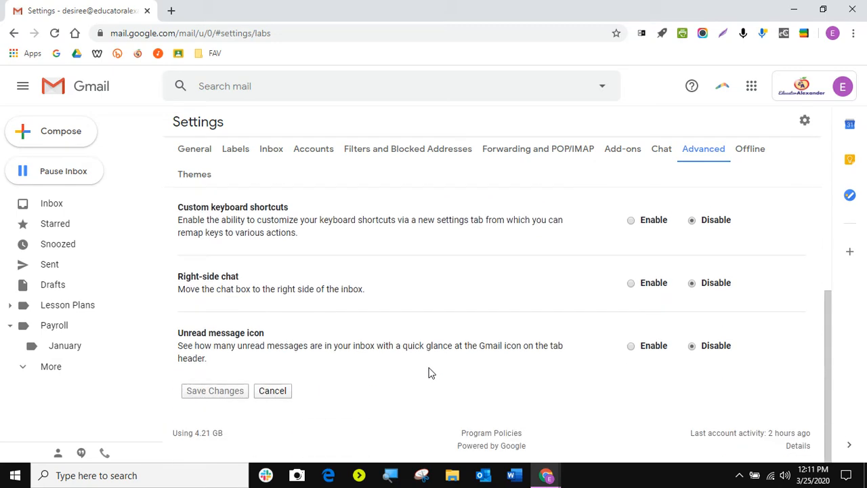
{"action": "scroll", "coordinate": [433, 366], "scroll_direction": "up", "scroll_amount": 3}
{"action": "scroll", "coordinate": [474, 298], "scroll_direction": "down", "scroll_amount": 3}
{"action": "left_click", "coordinate": [92, 89]}
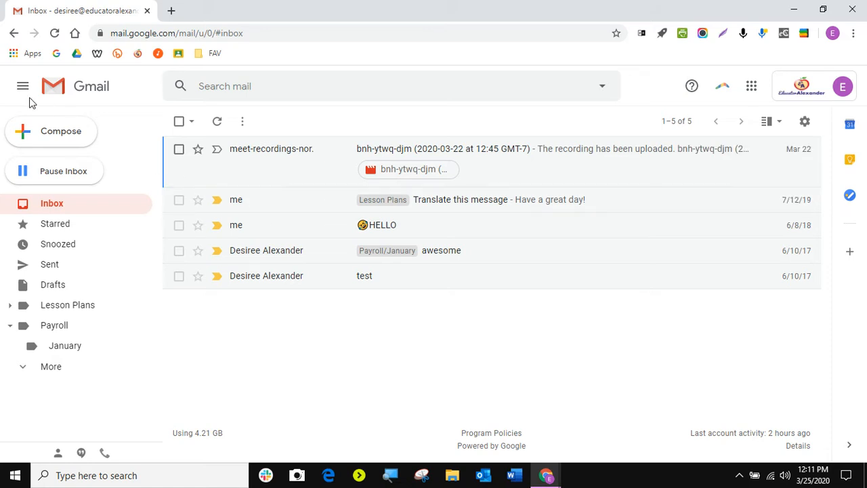
Step: Start a new message and begin its body with the greeting "Hello," followed by a blank line
{"action": "left_click", "coordinate": [56, 132]}
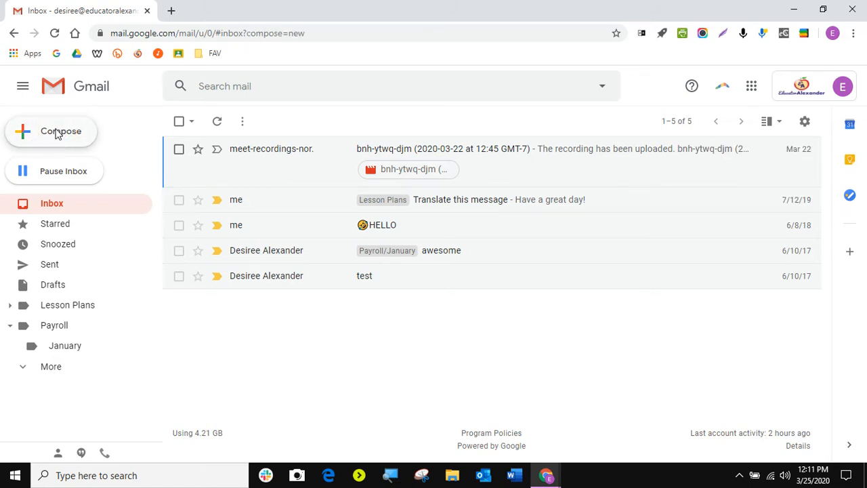
{"action": "left_click", "coordinate": [169, 182]}
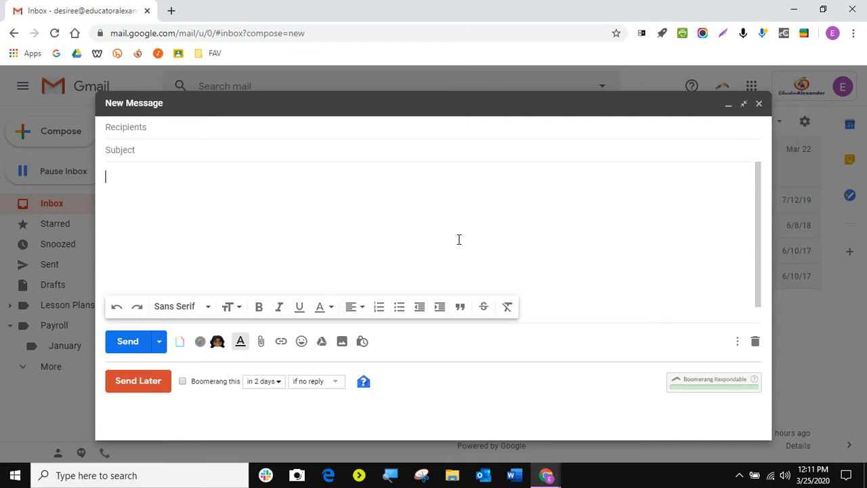
{"action": "type", "text": "Hello,"}
{"action": "key", "text": "Return"}
{"action": "key", "text": "Return"}
Step: Write the body text "Please make sure your student is doing the online work. They have to do ___ and ___."
{"action": "type", "text": "Pleas"}
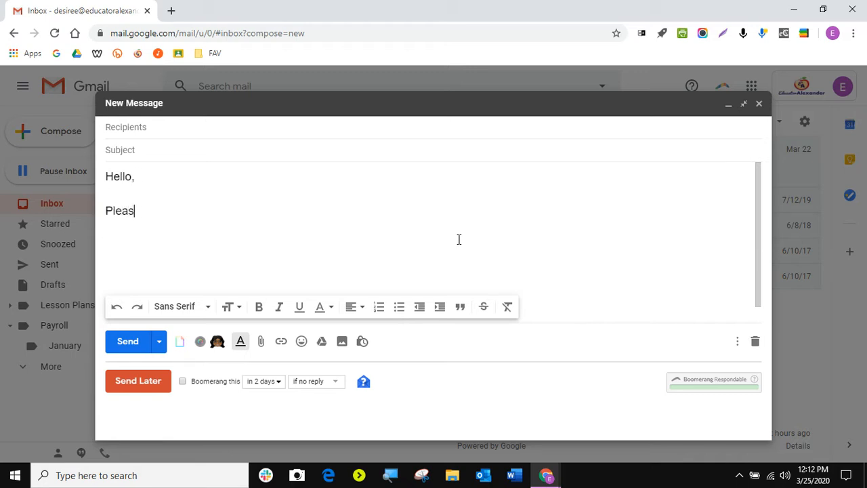
{"action": "type", "text": "e make sure y"}
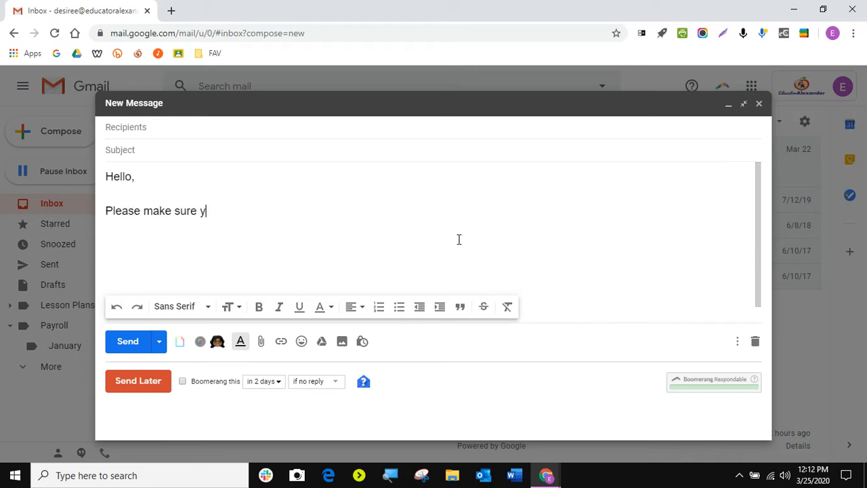
{"action": "type", "text": "our student si"}
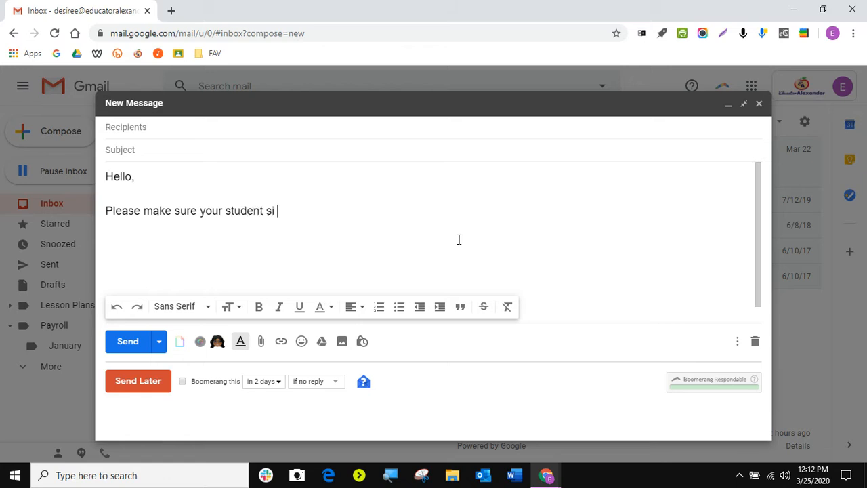
{"action": "key", "text": "BackSpace"}
{"action": "key", "text": "BackSpace"}
{"action": "key", "text": "BackSpace"}
{"action": "type", "text": "is doing the online wor"}
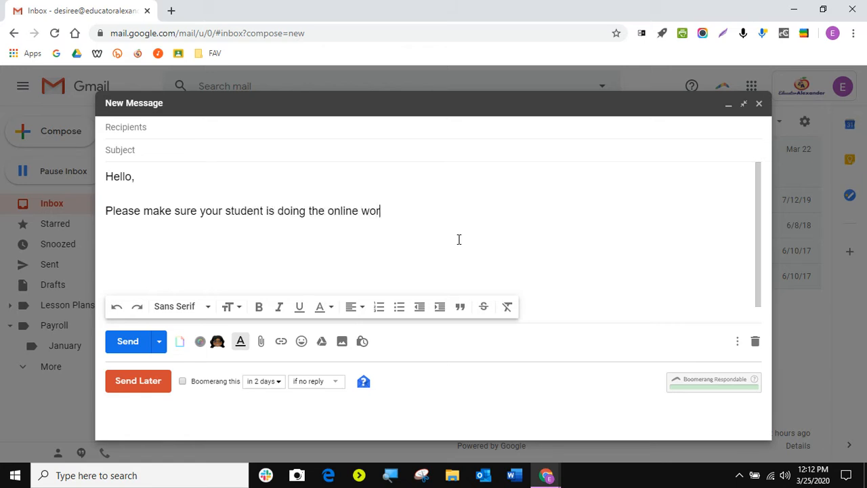
{"action": "type", "text": "k. They hae"}
{"action": "key", "text": "BackSpace"}
{"action": "key", "text": "BackSpace"}
{"action": "type", "text": "ve to "}
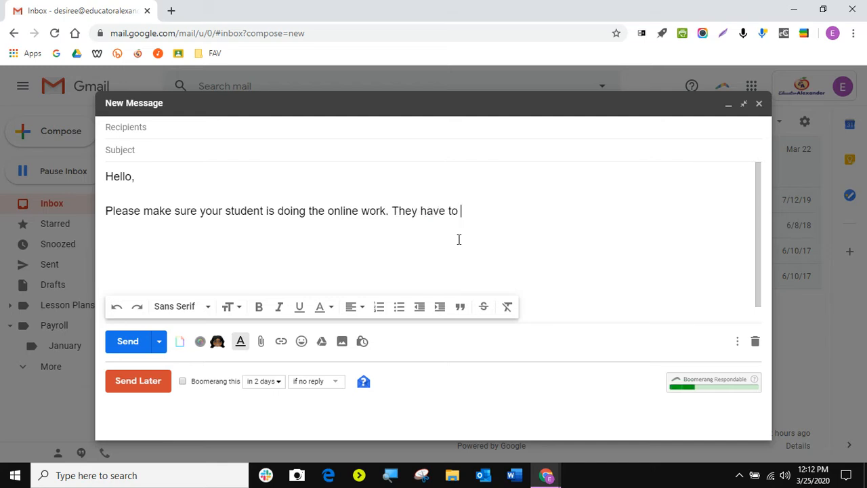
{"action": "type", "text": "do _"}
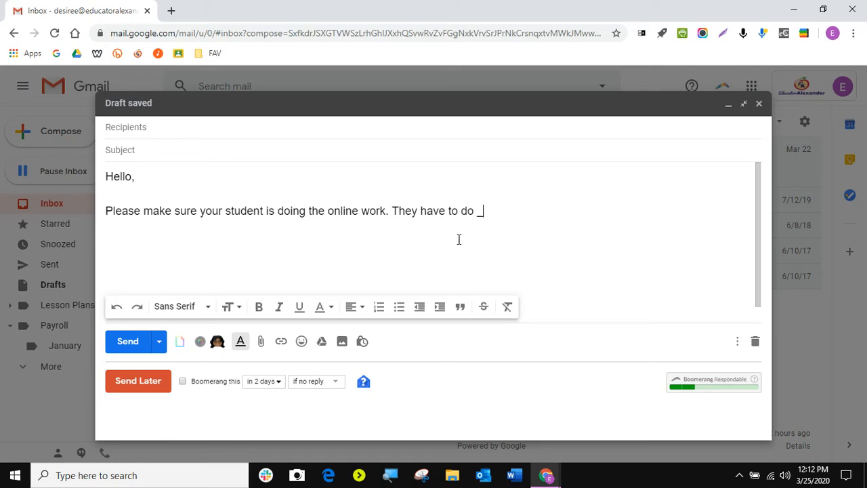
{"action": "type", "text": "__ and"}
Step: Close the message with "Thanks!" and the sender's full name on separate lines below the body text
{"action": "key", "text": "Return"}
{"action": "type", "text": "Thanks!"}
{"action": "key", "text": "Return"}
{"action": "key", "text": "Return"}
{"action": "type", "text": "De"}
{"action": "type", "text": "isr"}
{"action": "type", "text": "siree Alea"}
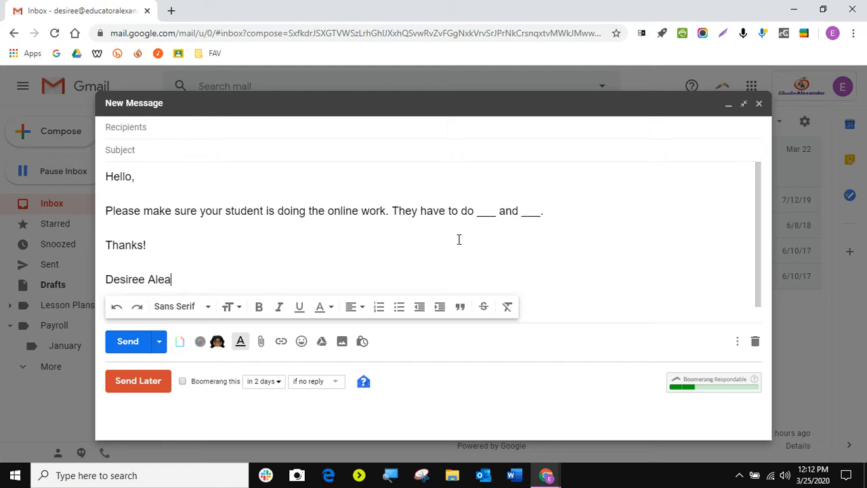
{"action": "key", "text": "BackSpace"}
{"action": "type", "text": "xander"}
{"action": "scroll", "coordinate": [217, 230], "scroll_direction": "down", "scroll_amount": 3}
{"action": "scroll", "coordinate": [216, 238], "scroll_direction": "up", "scroll_amount": 3}
{"action": "scroll", "coordinate": [216, 238], "scroll_direction": "down", "scroll_amount": 3}
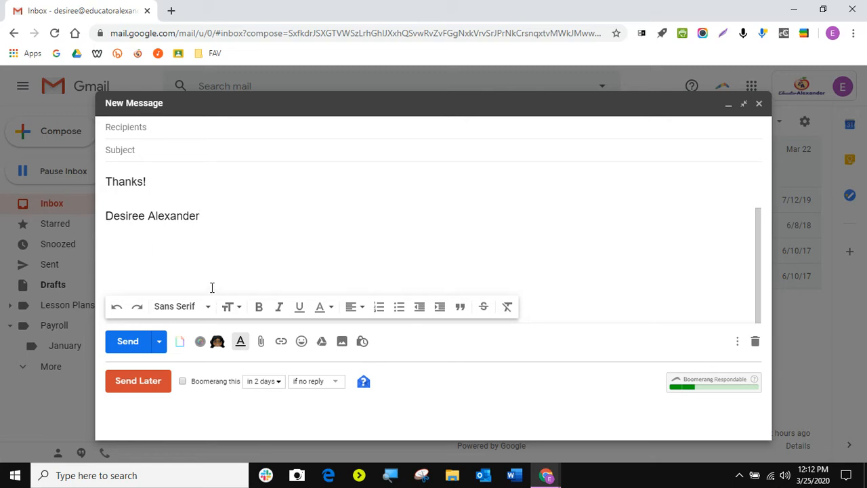
{"action": "scroll", "coordinate": [181, 263], "scroll_direction": "up", "scroll_amount": 2}
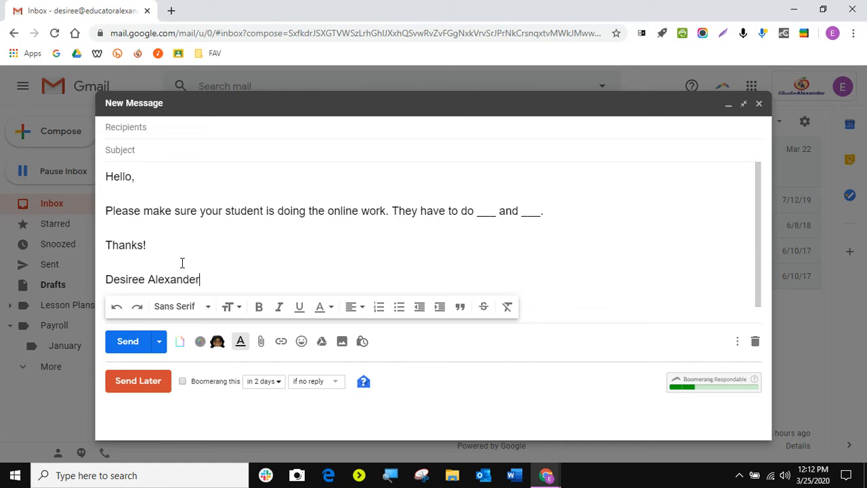
{"action": "scroll", "coordinate": [182, 263], "scroll_direction": "down", "scroll_amount": 2}
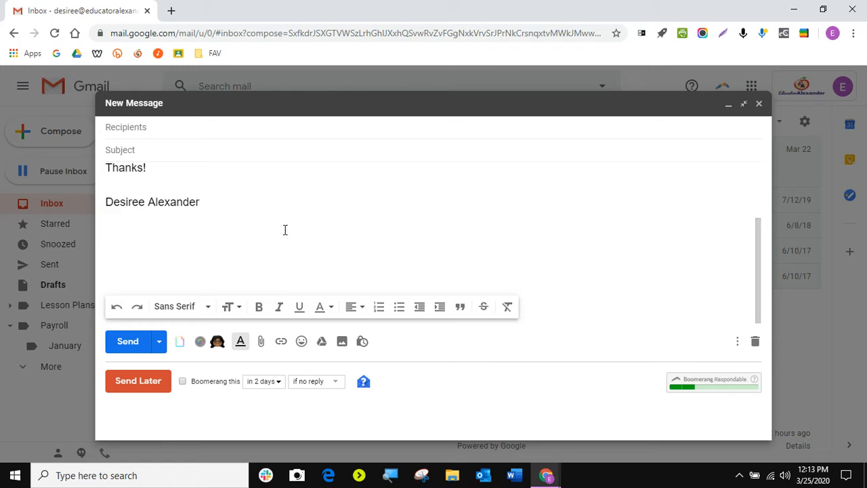
{"action": "scroll", "coordinate": [285, 230], "scroll_direction": "up", "scroll_amount": 2}
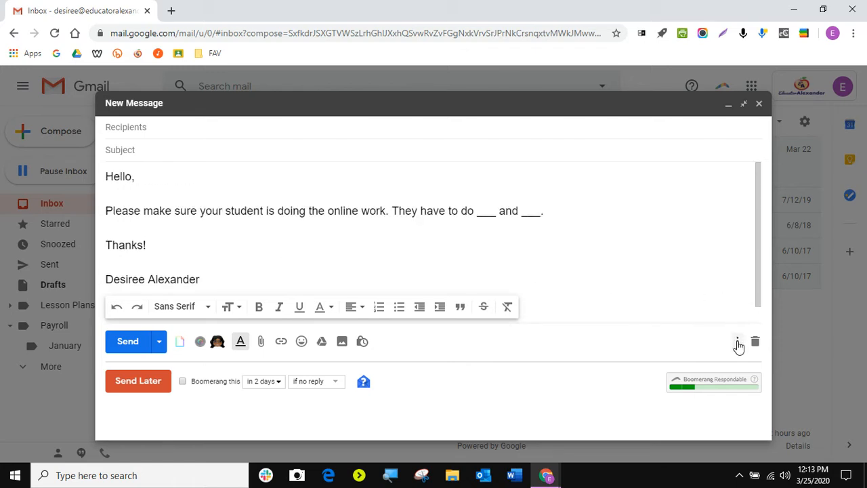
Step: Save the draft as a new template named "Online Work" and close the message
{"action": "left_click", "coordinate": [737, 344]}
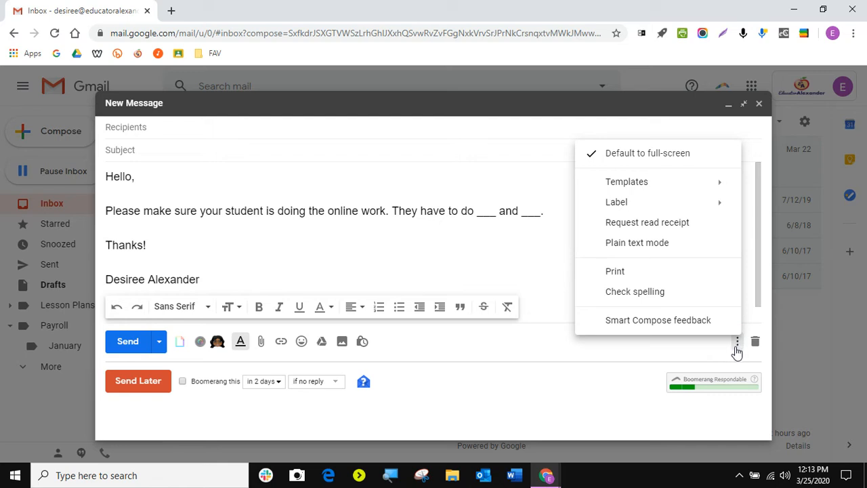
{"action": "mouse_move", "coordinate": [628, 190]}
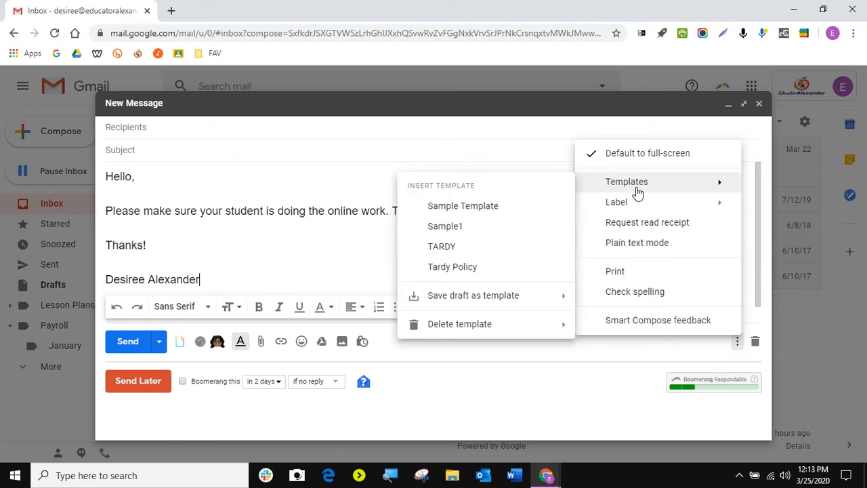
{"action": "mouse_move", "coordinate": [469, 301]}
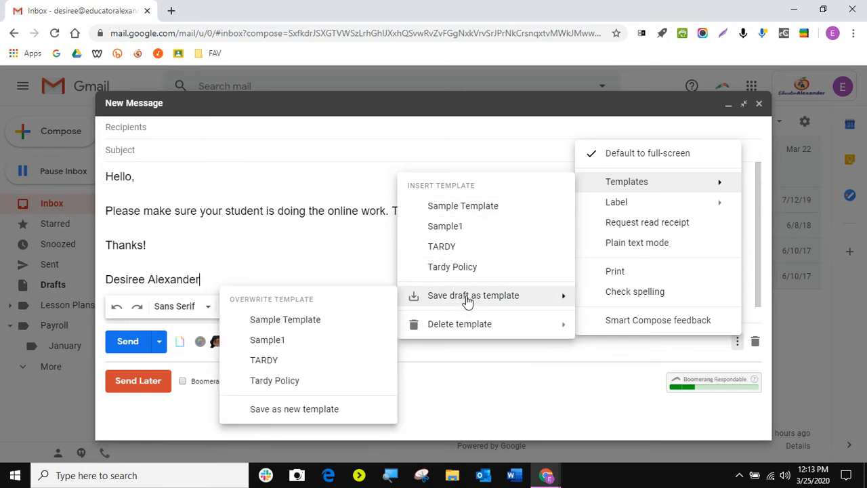
{"action": "left_click", "coordinate": [296, 410]}
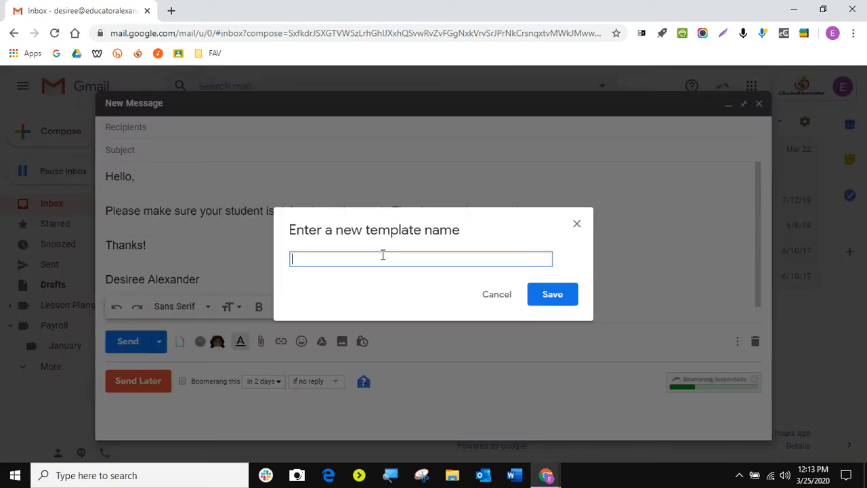
{"action": "type", "text": "Online Weo"}
{"action": "key", "text": "BackSpace"}
{"action": "key", "text": "BackSpace"}
{"action": "type", "text": "o"}
{"action": "left_click", "coordinate": [552, 296]}
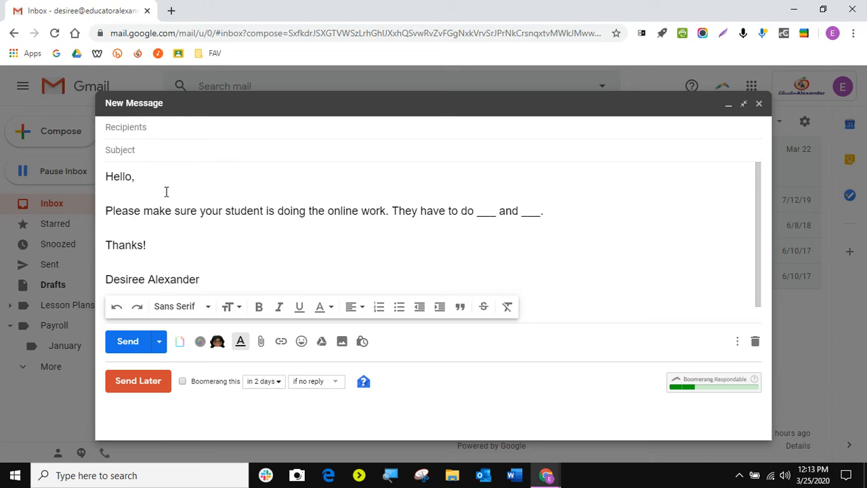
{"action": "left_click", "coordinate": [759, 103]}
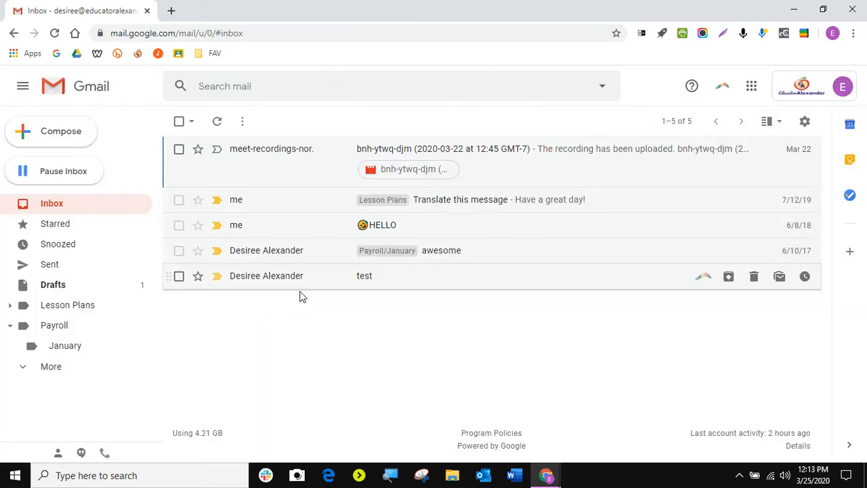
Step: Start a new message and insert the saved "Online Work" template into it
{"action": "left_click", "coordinate": [60, 134]}
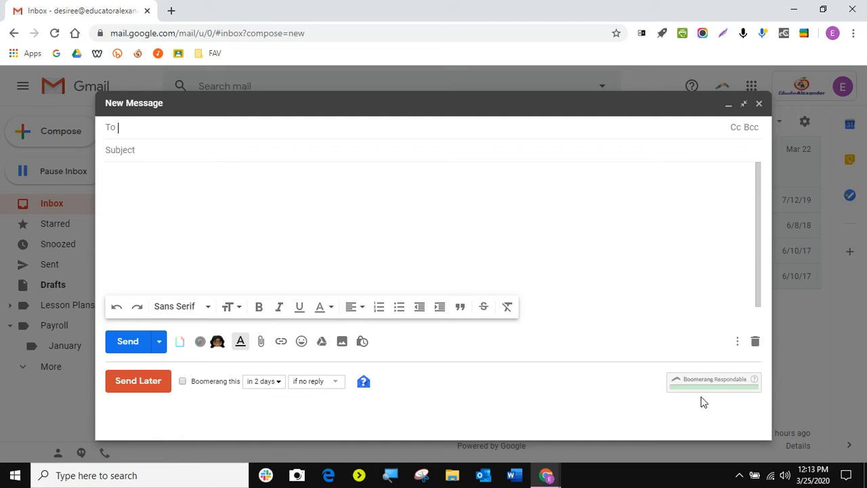
{"action": "left_click", "coordinate": [738, 342]}
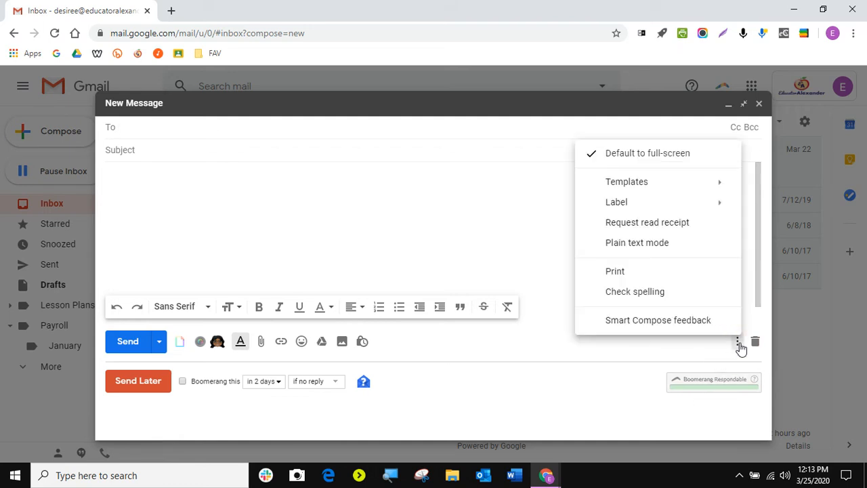
{"action": "mouse_move", "coordinate": [657, 184]}
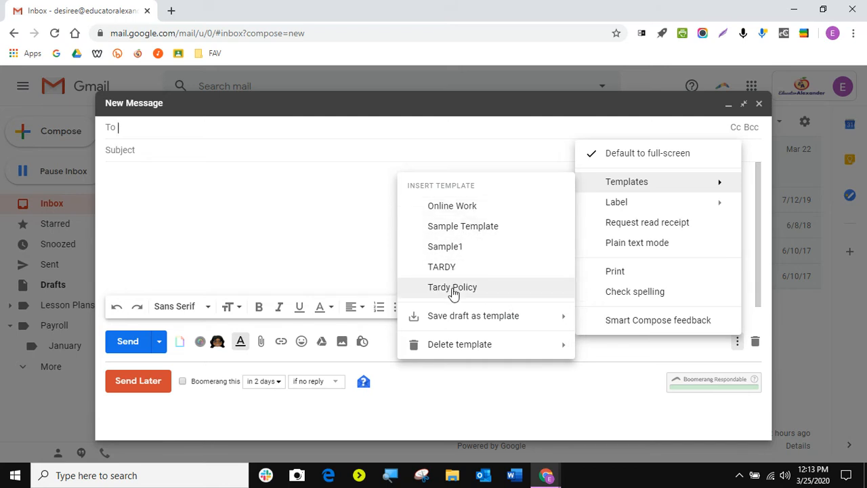
{"action": "left_click", "coordinate": [465, 207]}
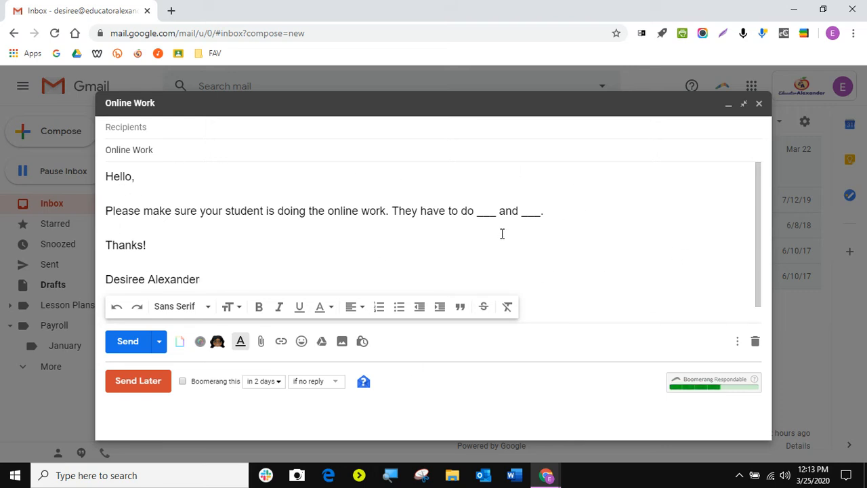
{"action": "double_click", "coordinate": [486, 212]}
{"action": "double_click", "coordinate": [533, 212]}
{"action": "left_click", "coordinate": [153, 149]}
{"action": "left_click_drag", "start_coordinate": [158, 149], "coordinate": [103, 150]}
{"action": "key", "text": "Tab"}
Step: Delete the saved template "Sample1" and confirm the deletion
{"action": "left_click", "coordinate": [738, 342]}
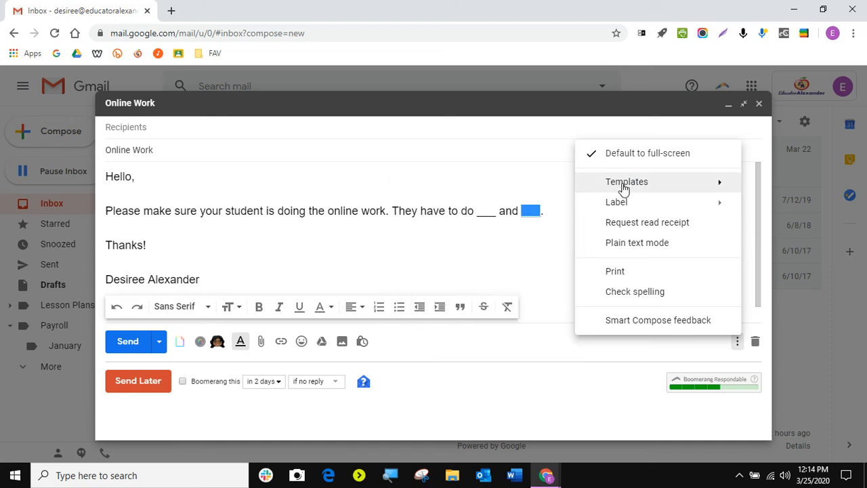
{"action": "mouse_move", "coordinate": [619, 187]}
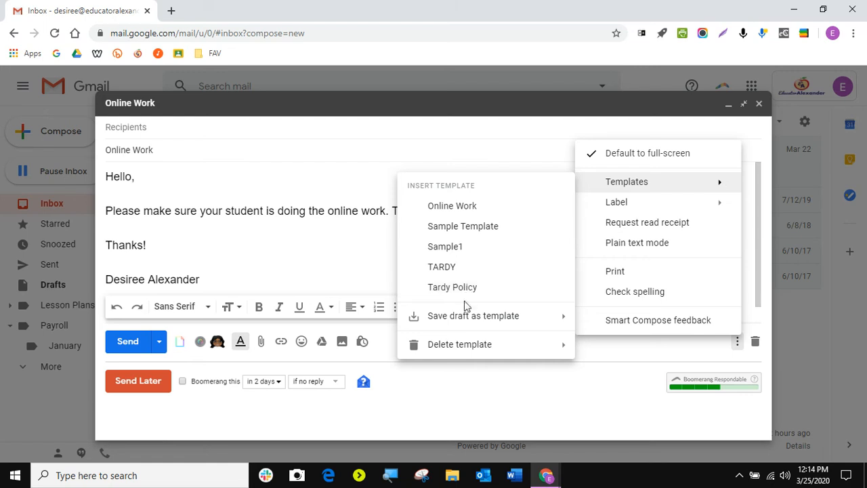
{"action": "mouse_move", "coordinate": [463, 322]}
{"action": "mouse_move", "coordinate": [458, 351]}
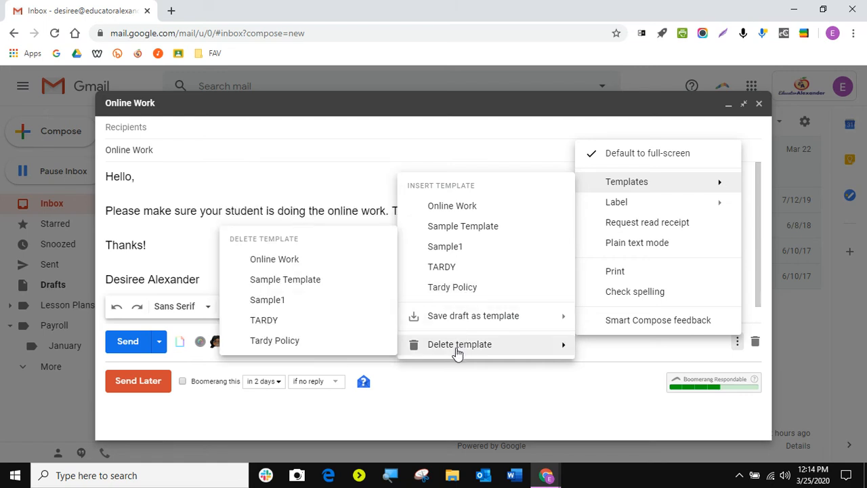
{"action": "left_click", "coordinate": [260, 303]}
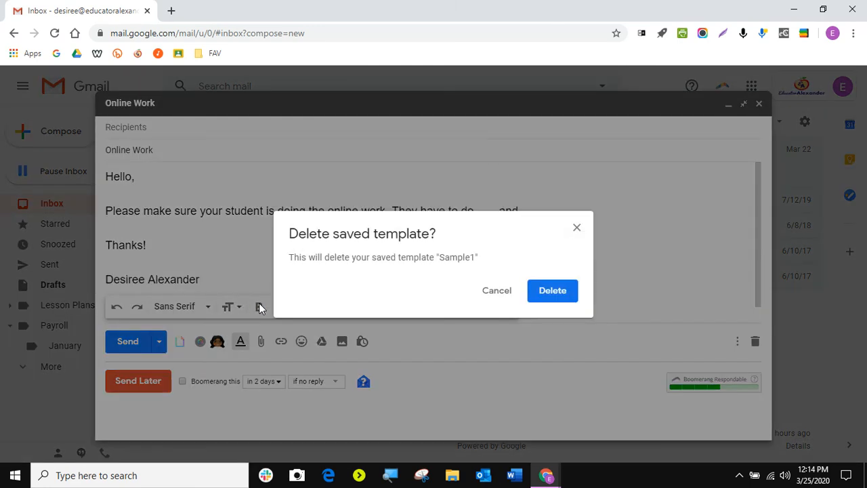
{"action": "left_click", "coordinate": [551, 296]}
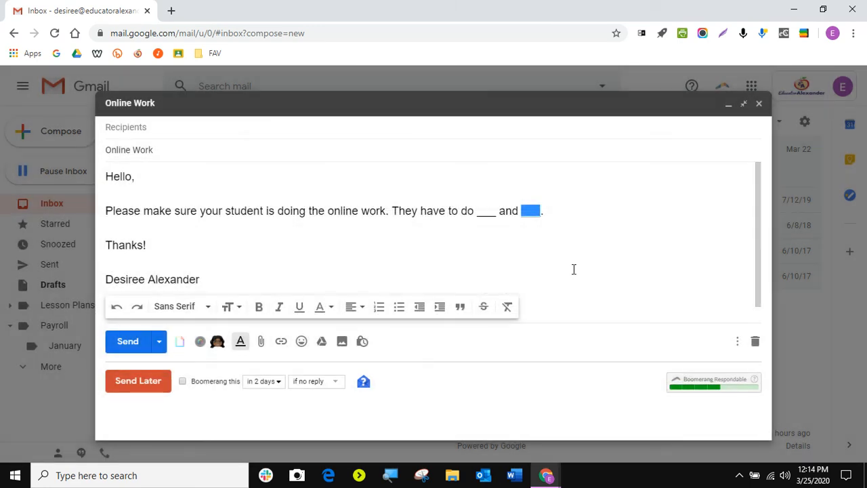
Step: Replace the sender's name below "Thanks!" in the message body with "CANNED RESPONSES"
{"action": "left_click", "coordinate": [587, 248]}
{"action": "key", "text": "Down"}
{"action": "key", "text": "Down"}
{"action": "key", "text": "Home"}
{"action": "key", "text": "shift+End"}
{"action": "key", "text": "Delete"}
{"action": "type", "text": "CANNED RE"}
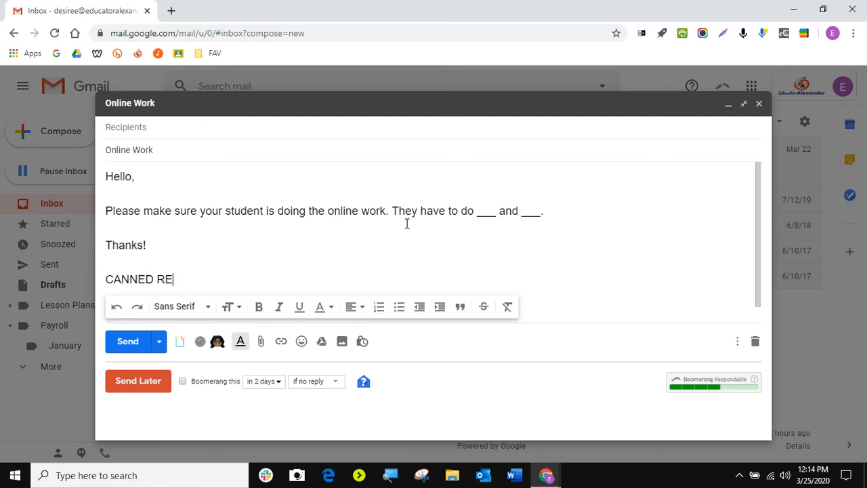
{"action": "type", "text": "SPONSES"}
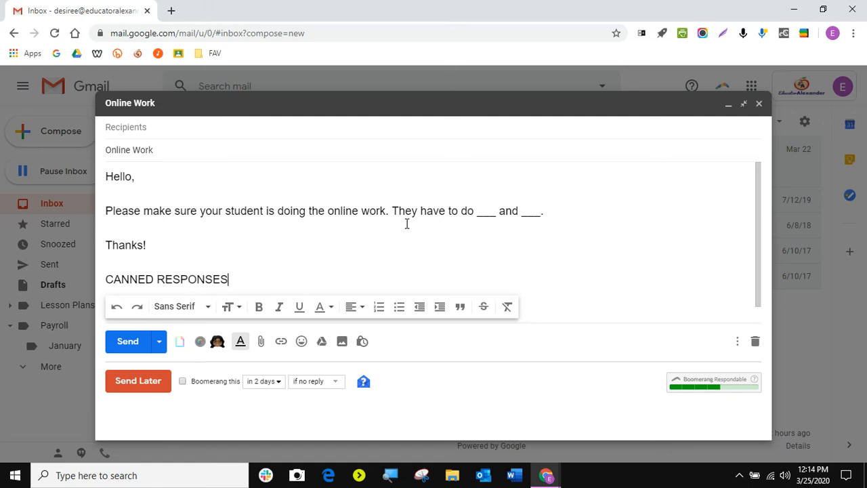